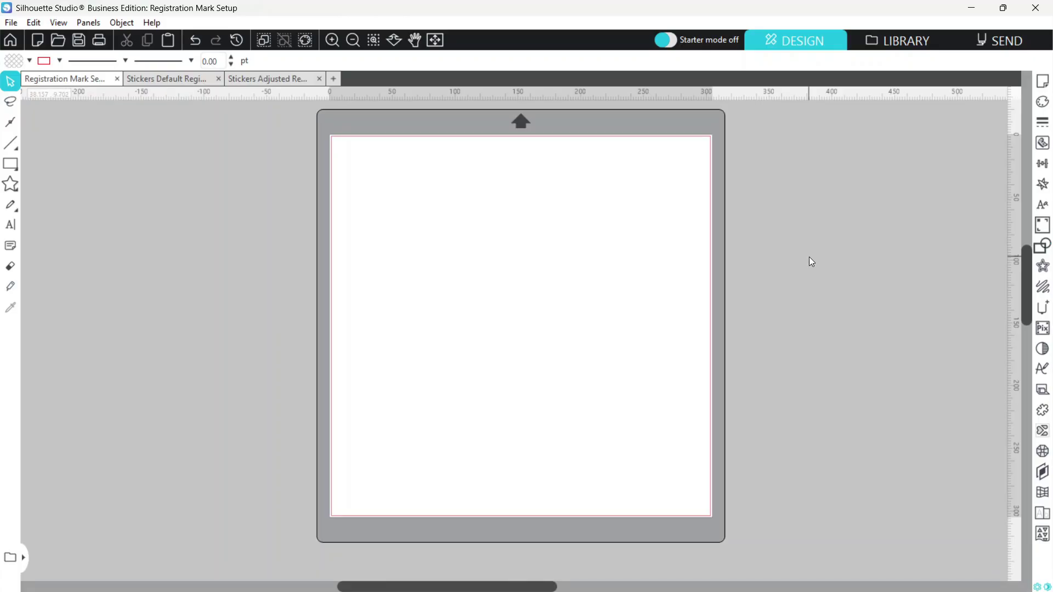
# Open Page Setup for the Registration Mark Setup document, showing the 30.48 × 30.48 cm CAMEO mat.
pyautogui.click(1041, 82)
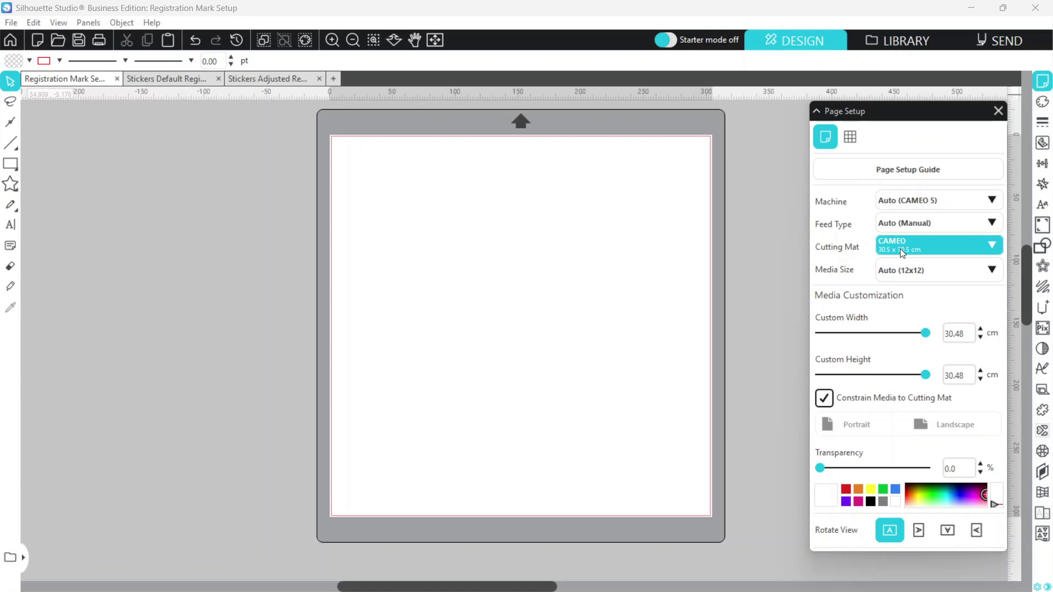
# Switch the media size to A4 (21.00 × 29.70 cm, portrait) and close Page Setup.
pyautogui.click(903, 270)
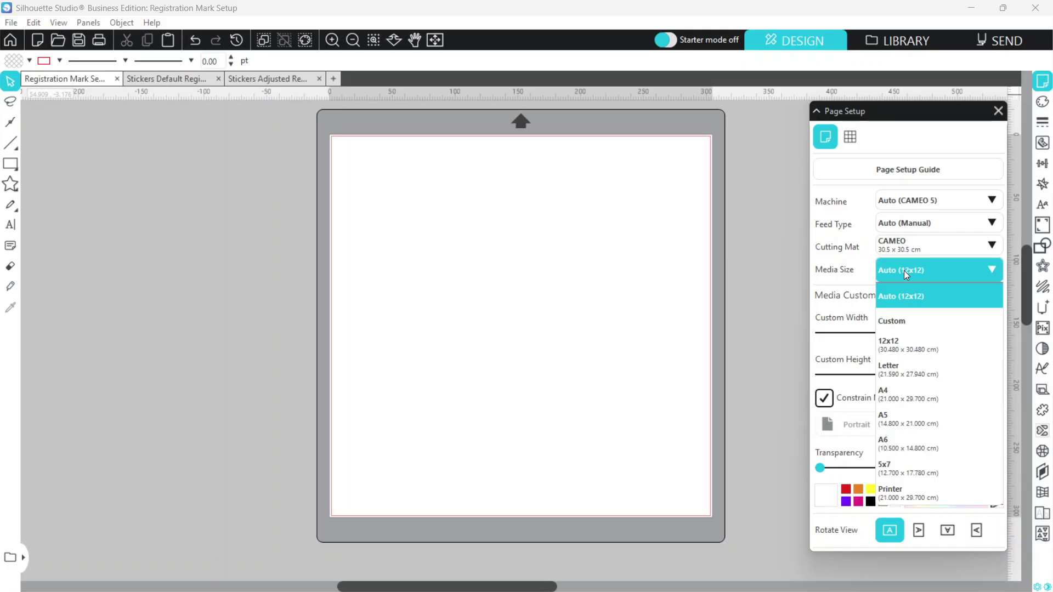
pyautogui.click(918, 395)
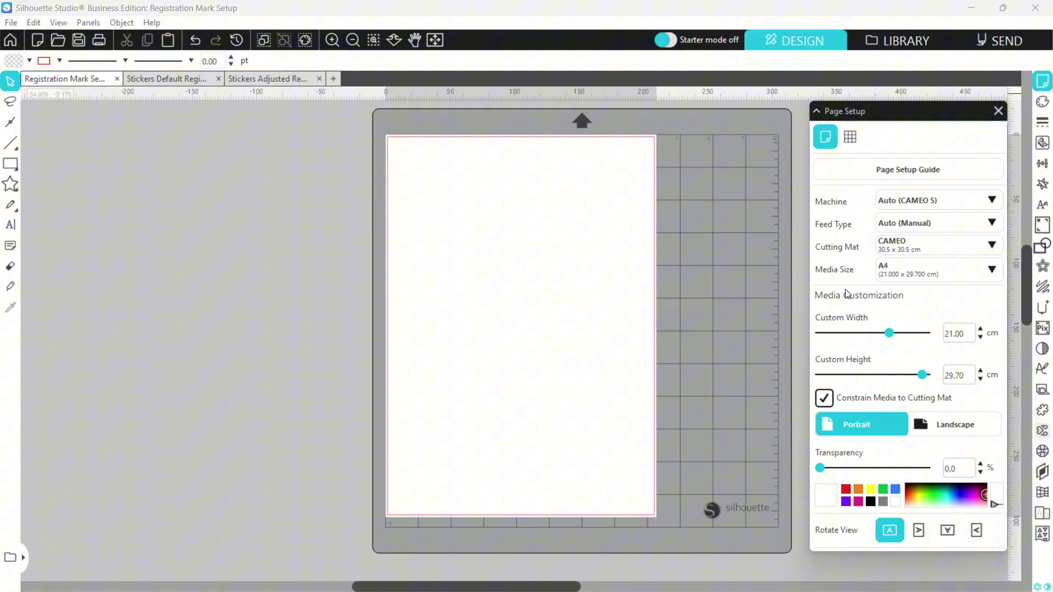
pyautogui.click(997, 111)
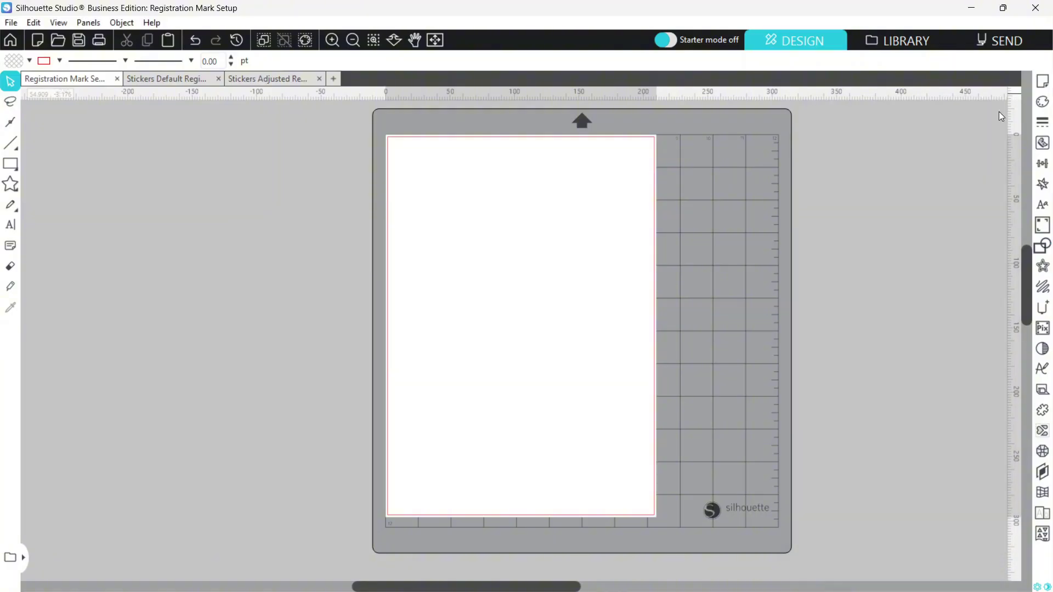
# Enable registration marks and experiment with the length, thickness and inset sliders.
pyautogui.click(1045, 229)
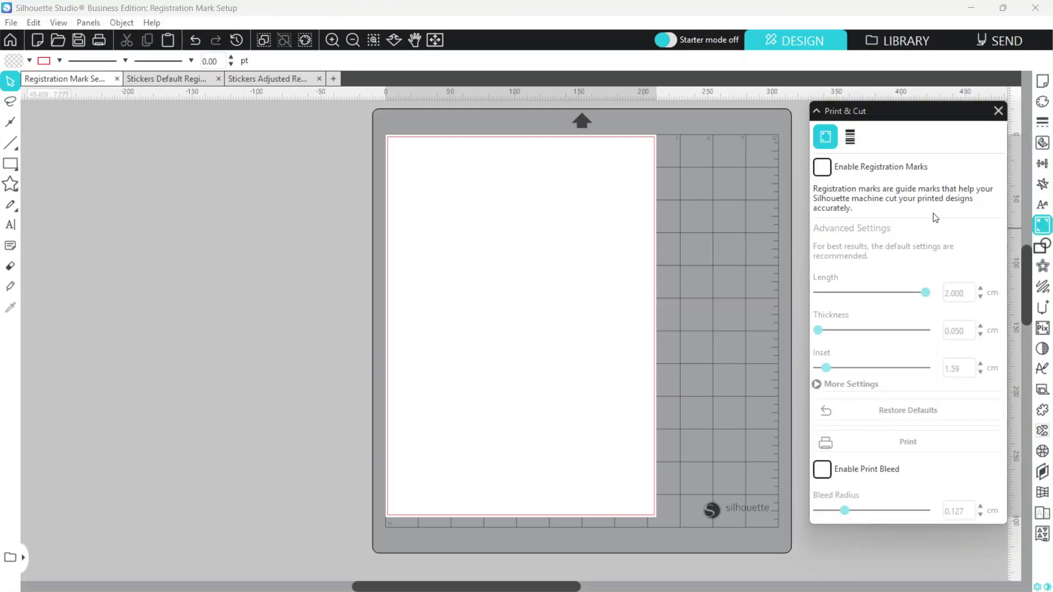
pyautogui.click(822, 168)
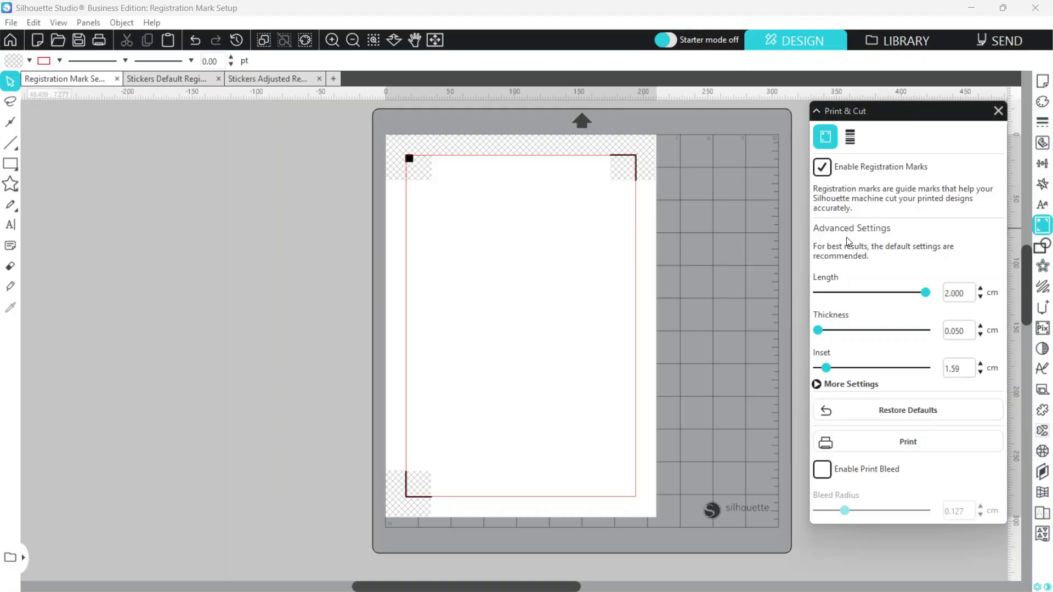
pyautogui.moveTo(927, 295)
pyautogui.mouseDown()
pyautogui.moveTo(836, 313)
pyautogui.moveTo(909, 294)
pyautogui.mouseUp()
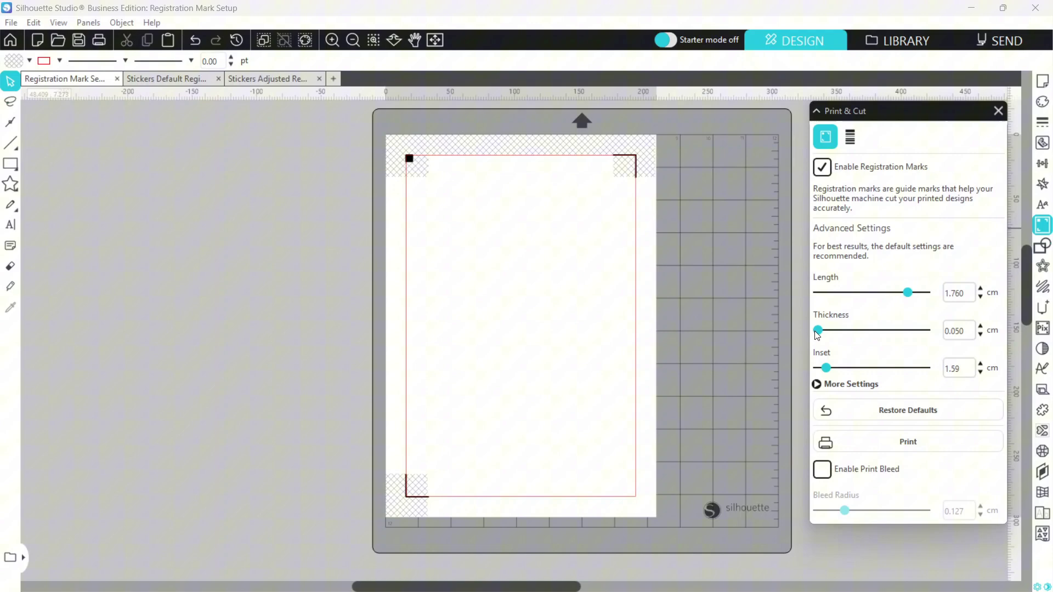
pyautogui.moveTo(817, 331); pyautogui.dragTo(839, 331)
pyautogui.moveTo(828, 374)
pyautogui.mouseDown()
pyautogui.moveTo(897, 367)
pyautogui.moveTo(818, 367)
pyautogui.mouseUp()
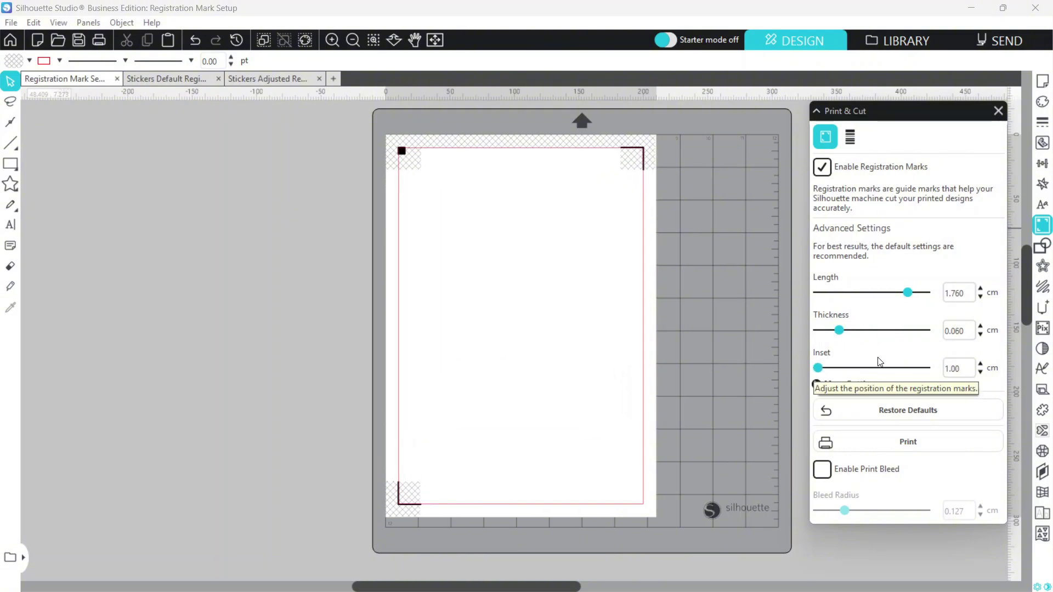
# Restore default mark settings, try the Inverted style, then keep the Default layout.
pyautogui.click(891, 409)
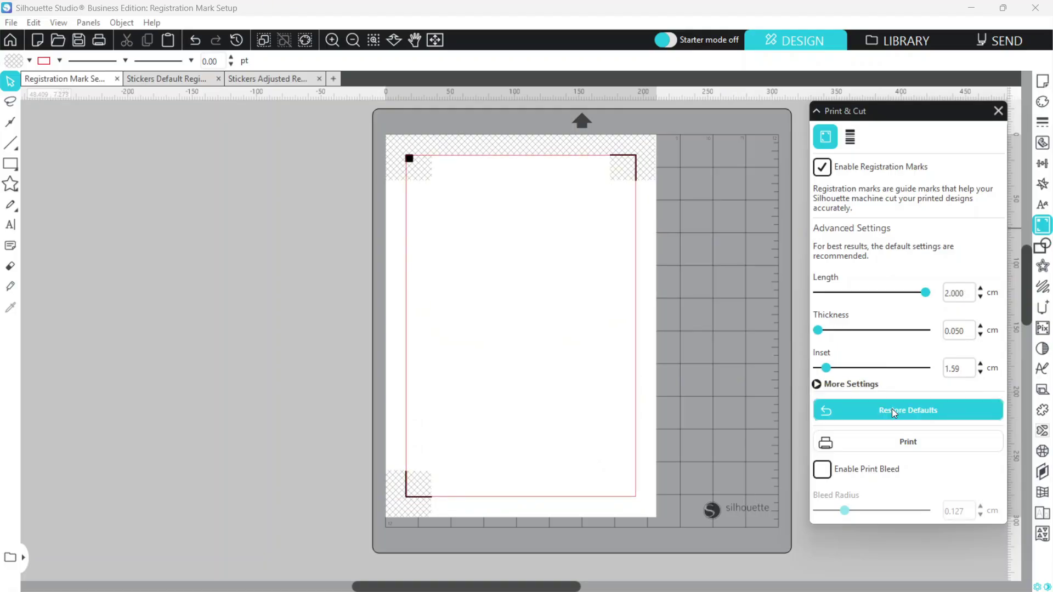
pyautogui.click(816, 384)
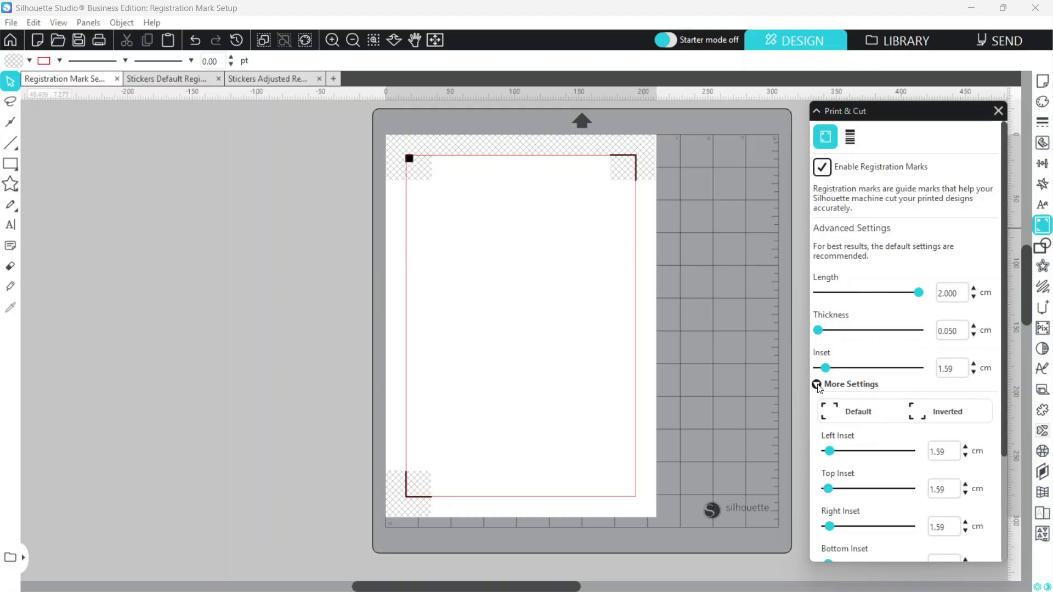
pyautogui.click(856, 411)
pyautogui.scroll(-2, 877, 426)
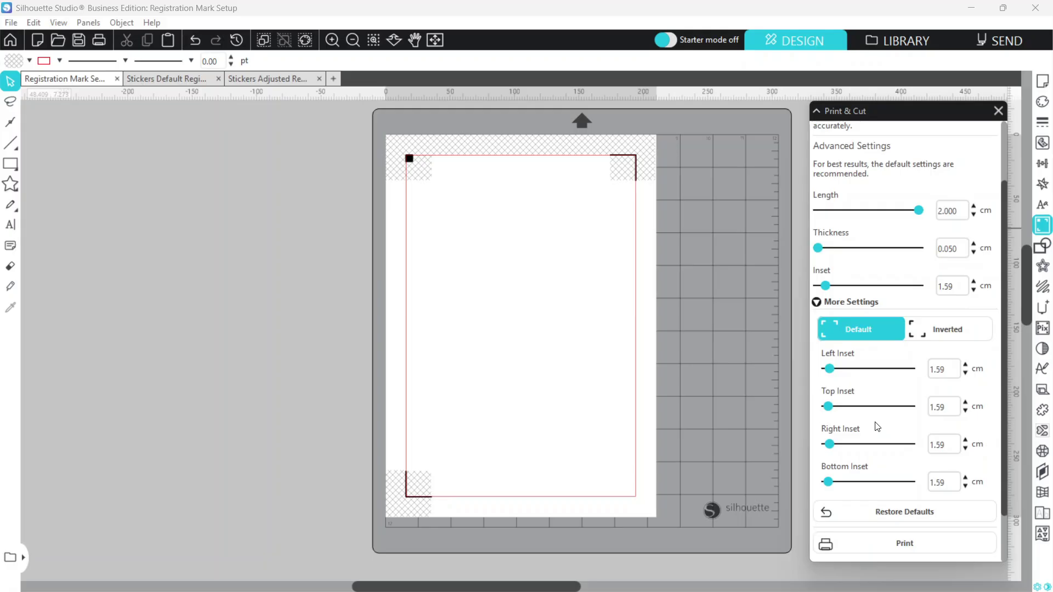
pyautogui.click(957, 340)
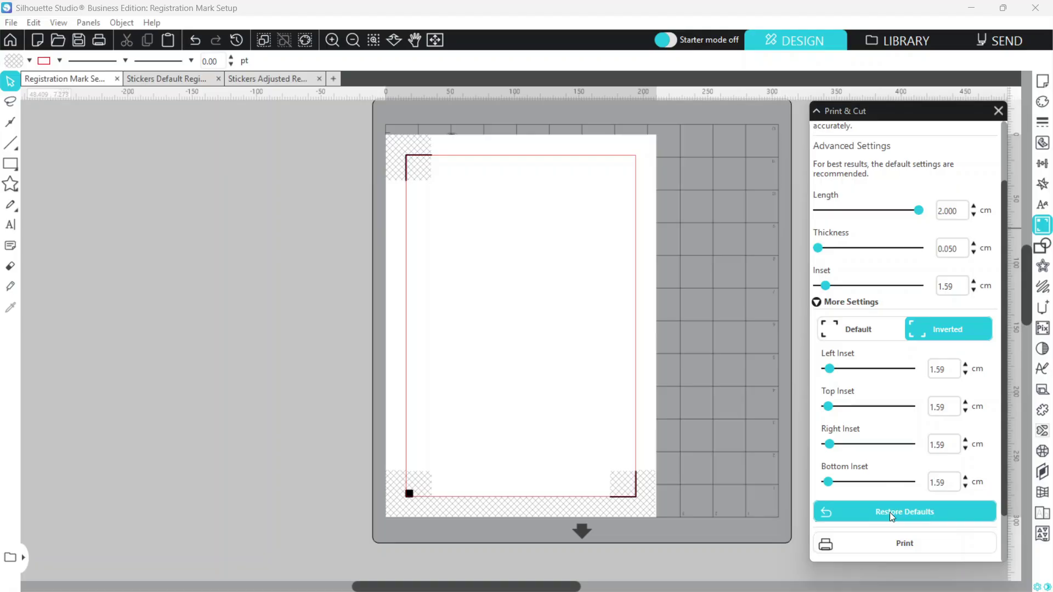
pyautogui.click(869, 340)
pyautogui.click(998, 110)
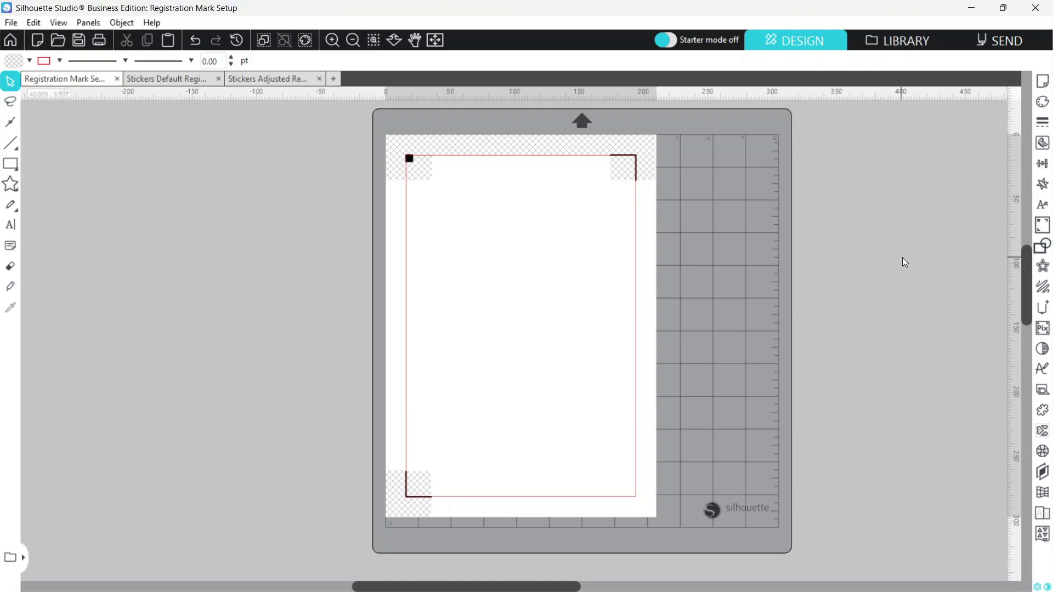
# Merge the Floral rib cage PNG from the Clipart folder into the design.
pyautogui.hotkey('ctrl', '+')
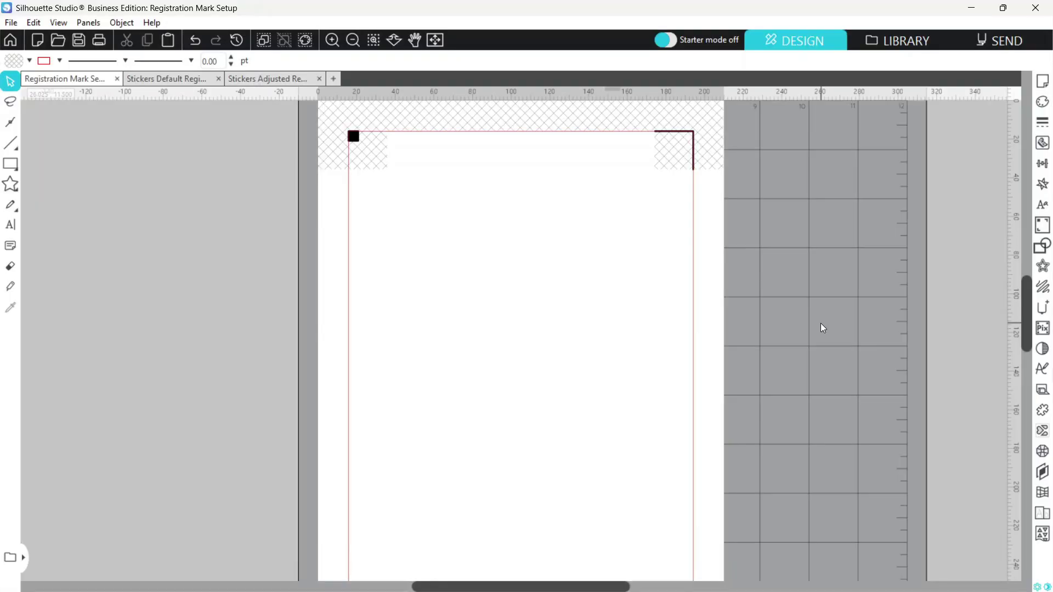
pyautogui.click(8, 24)
pyautogui.click(61, 116)
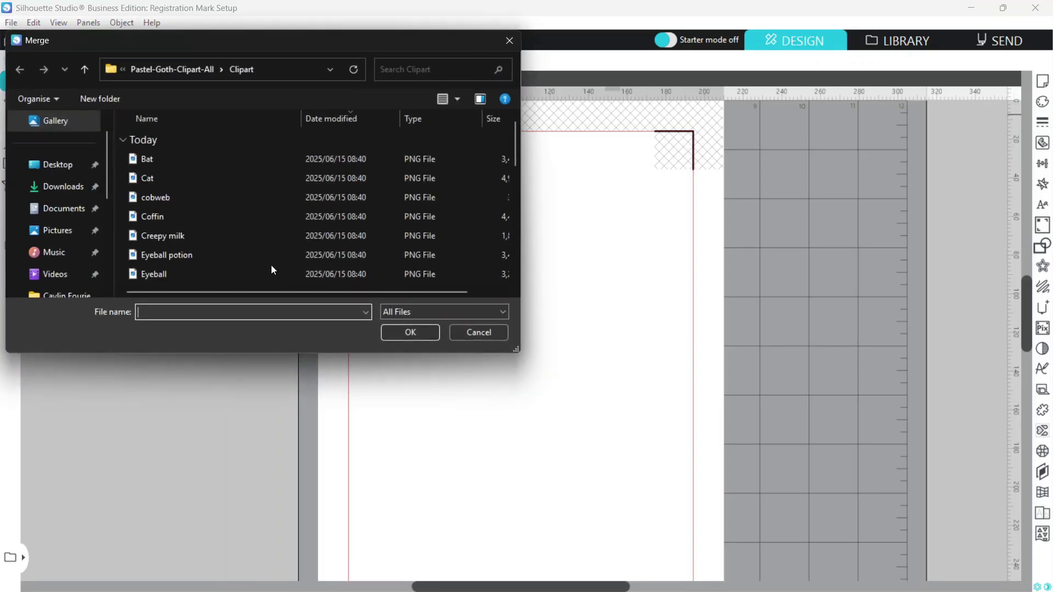
pyautogui.scroll(-2, 219, 213)
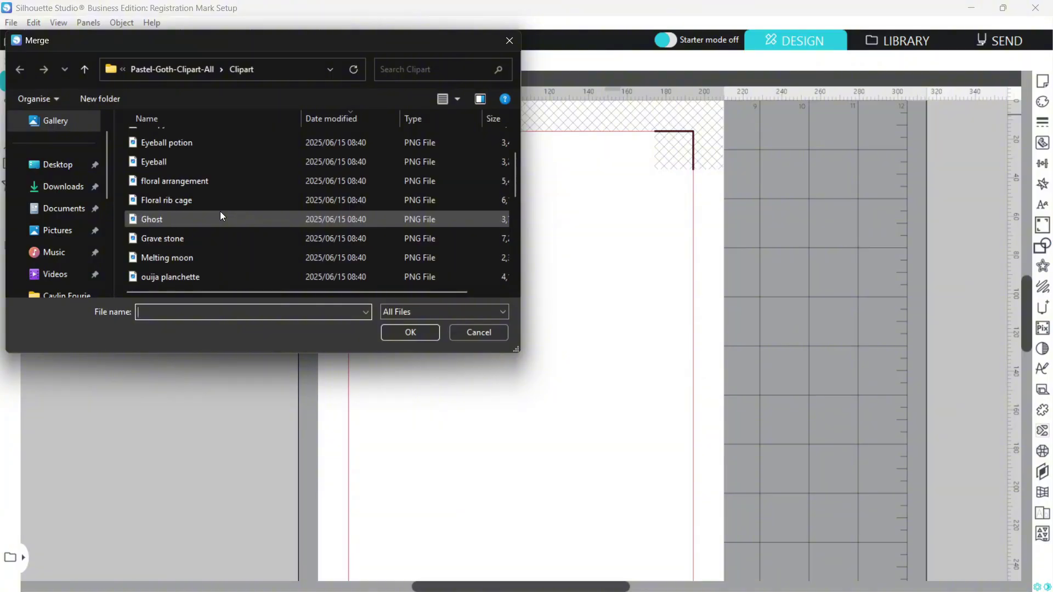
pyautogui.doubleClick(165, 199)
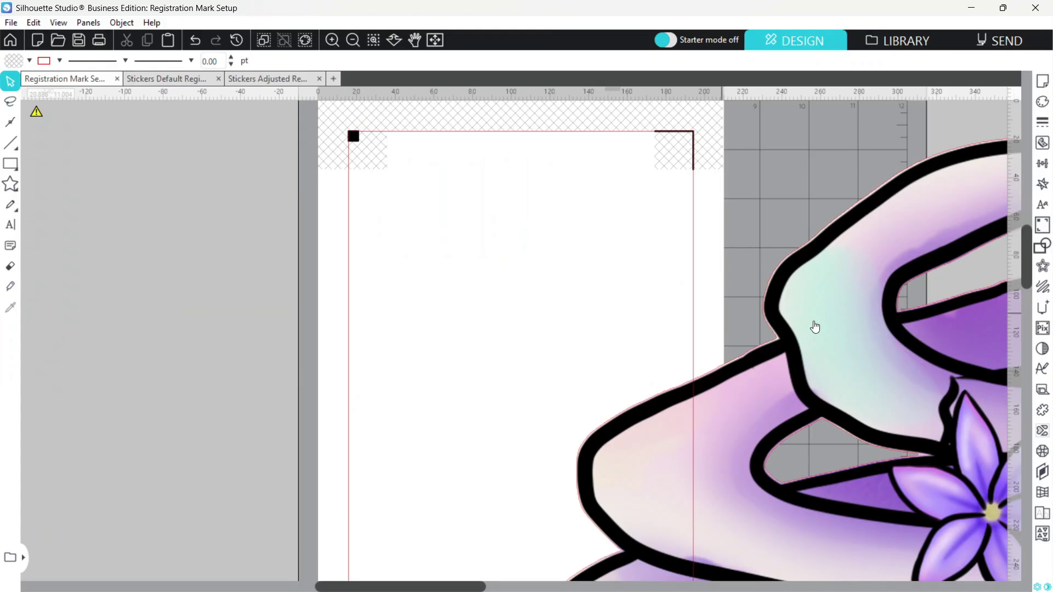
# Shrink the rib cage image to 5 cm wide.
pyautogui.moveTo(837, 296); pyautogui.dragTo(836, 296)
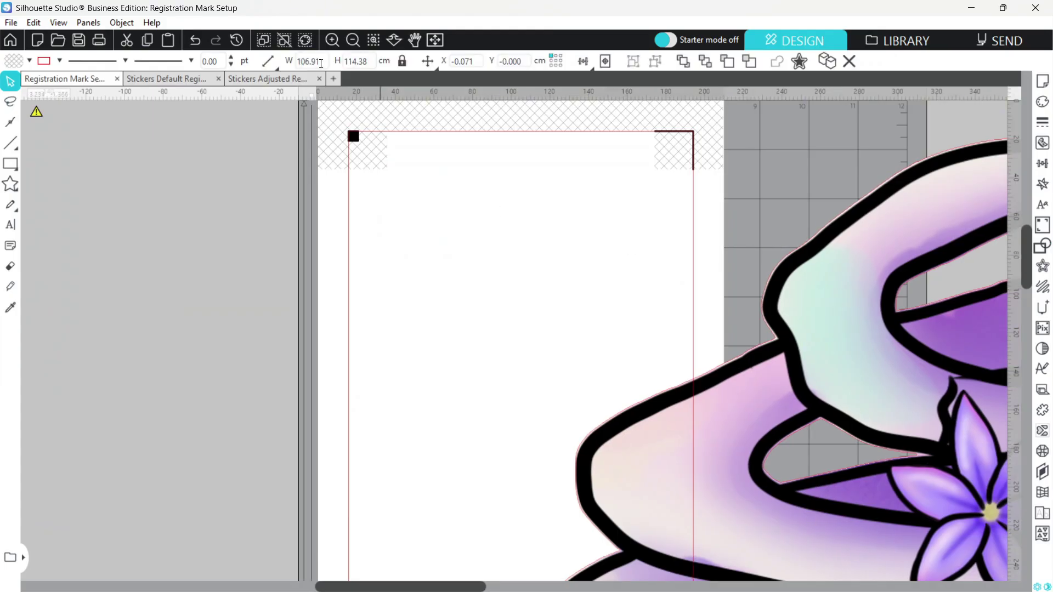
pyautogui.click(276, 54)
pyautogui.write('5')
pyautogui.press('Return')
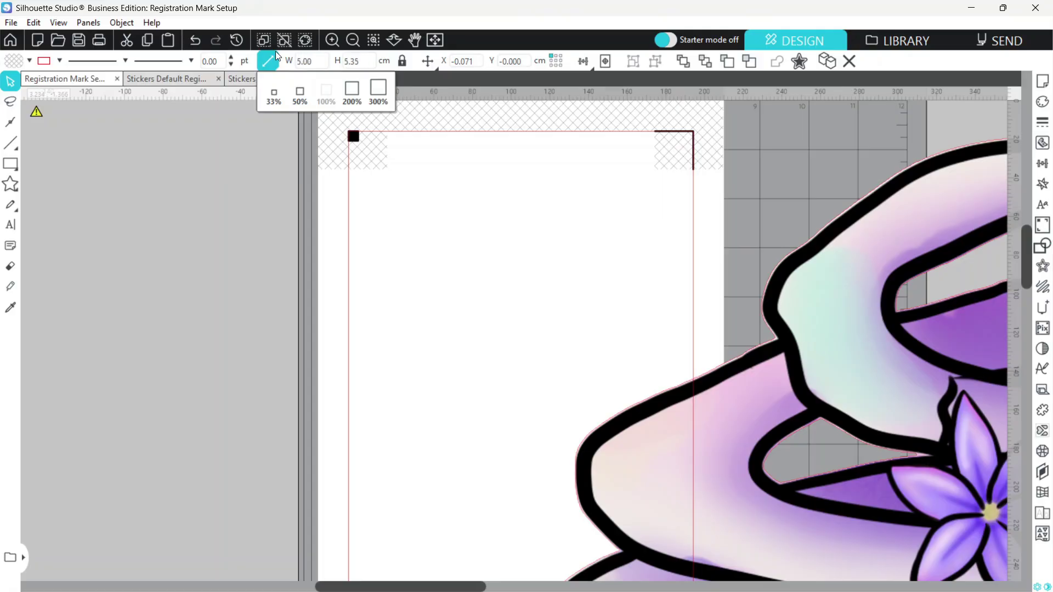
# Move the image onto the upper page and enlarge it to about 7.85 × 8.40 cm.
pyautogui.scroll(-5, 579, 282)
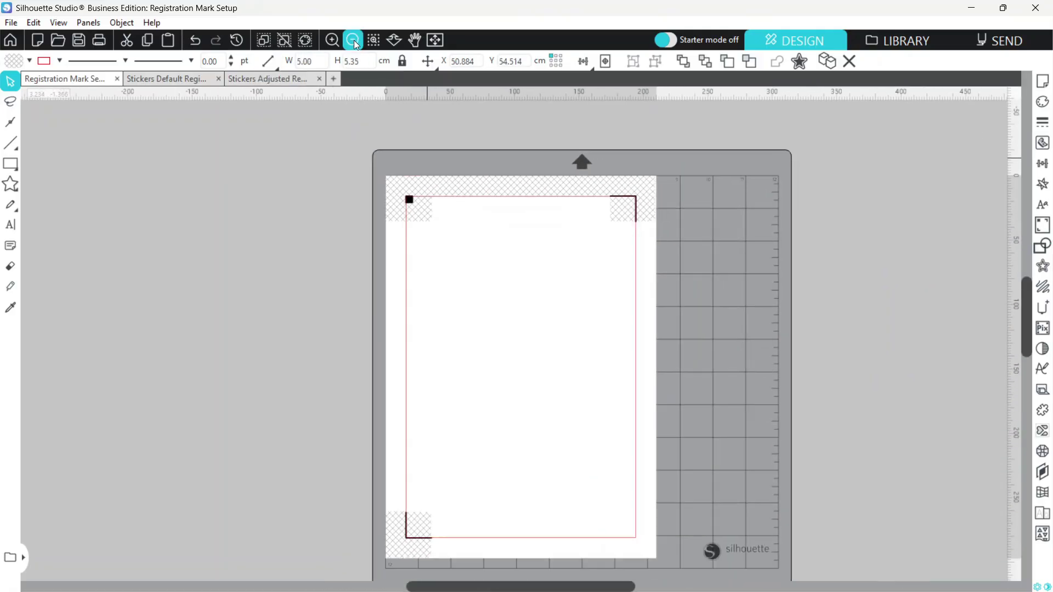
pyautogui.scroll(-3, 579, 282)
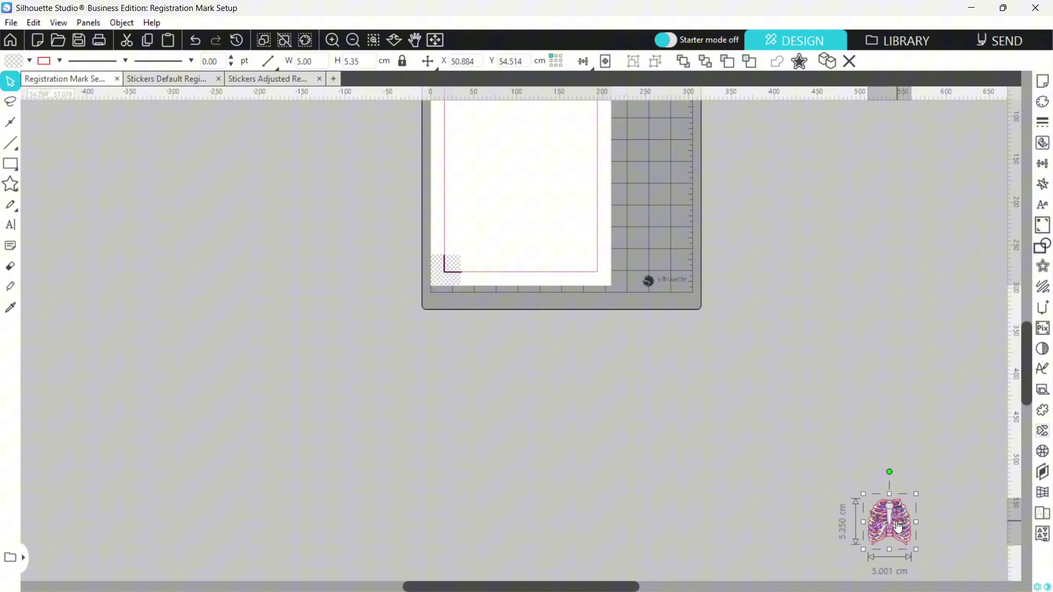
pyautogui.moveTo(881, 534); pyautogui.dragTo(500, 120)
pyautogui.scroll(2, 535, 181)
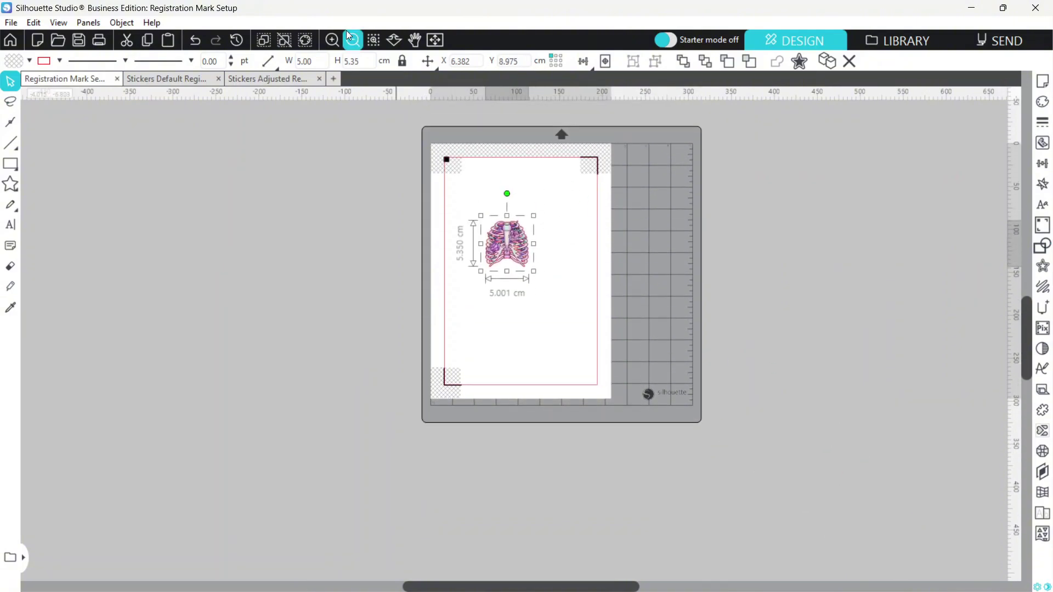
pyautogui.click(331, 40)
pyautogui.scroll(4, 564, 211)
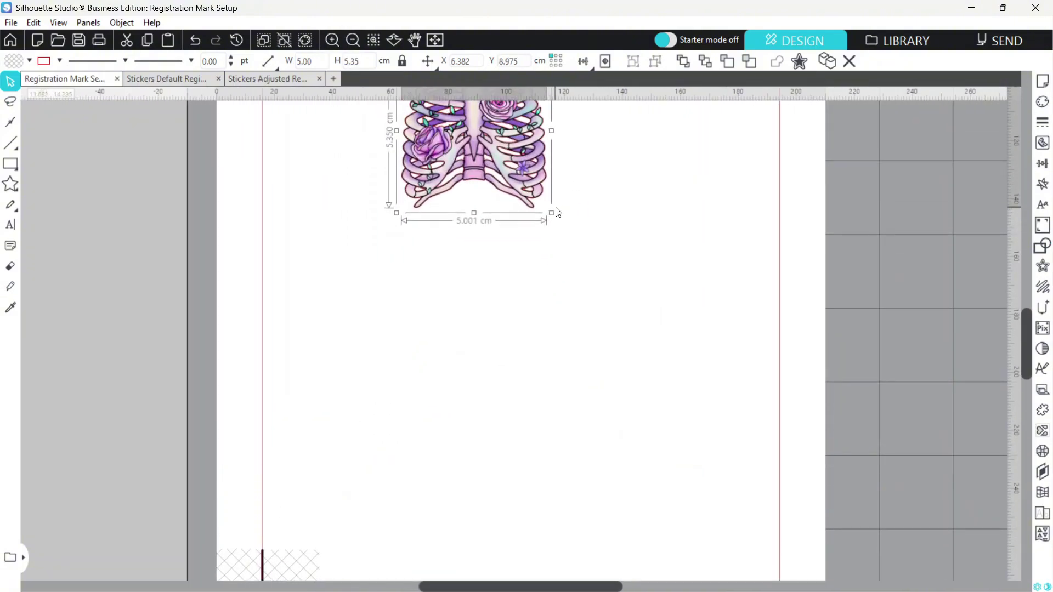
pyautogui.scroll(3, 550, 211)
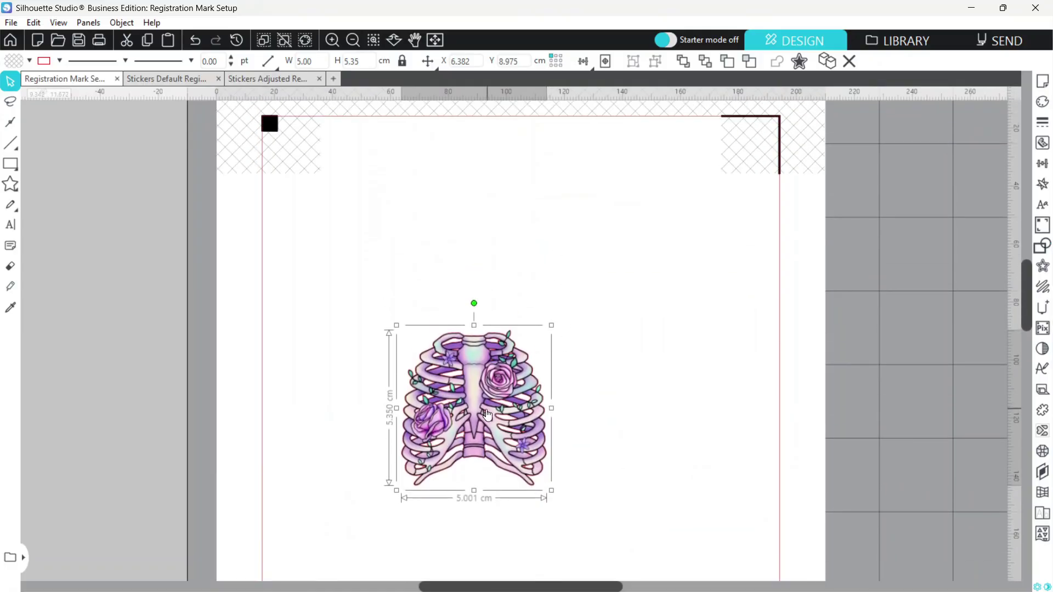
pyautogui.moveTo(488, 390); pyautogui.dragTo(506, 266)
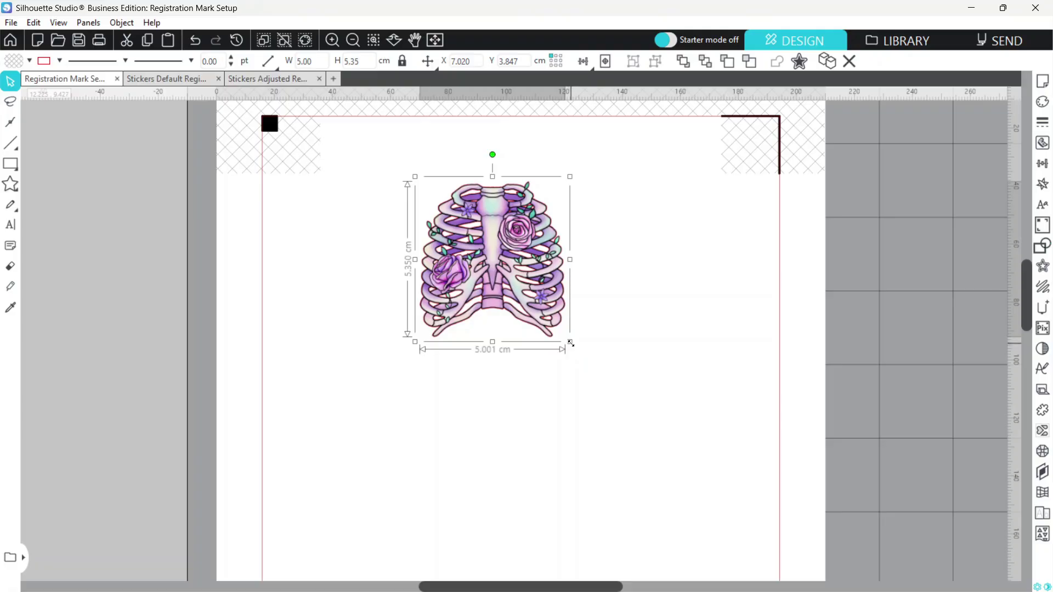
pyautogui.moveTo(571, 342); pyautogui.dragTo(575, 347)
pyautogui.moveTo(659, 429); pyautogui.dragTo(689, 356)
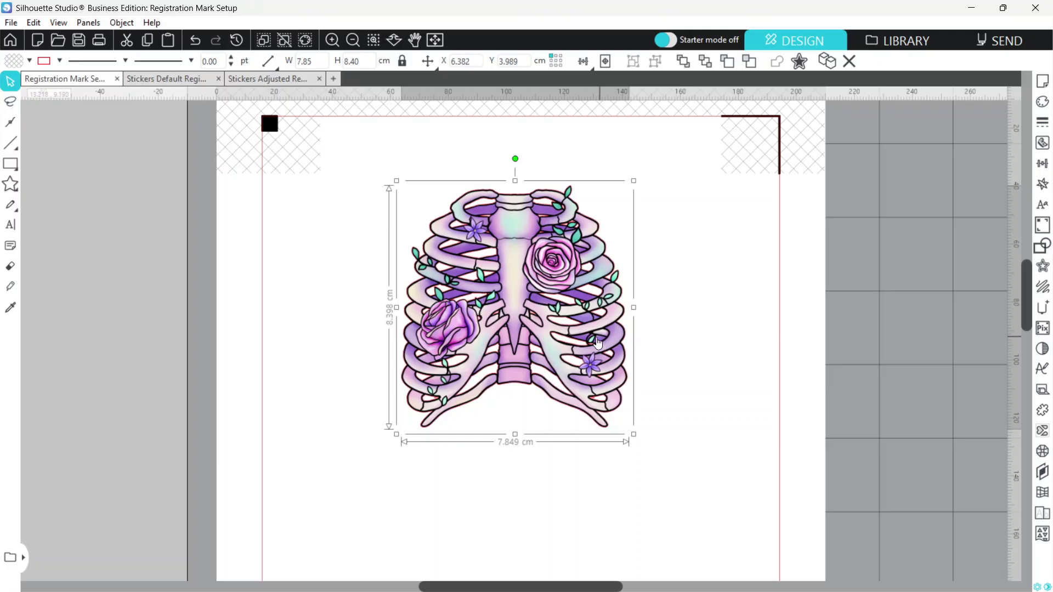
# Give the rib cage no line colour and set it to Ignore selected lines for cutting.
pyautogui.click(58, 61)
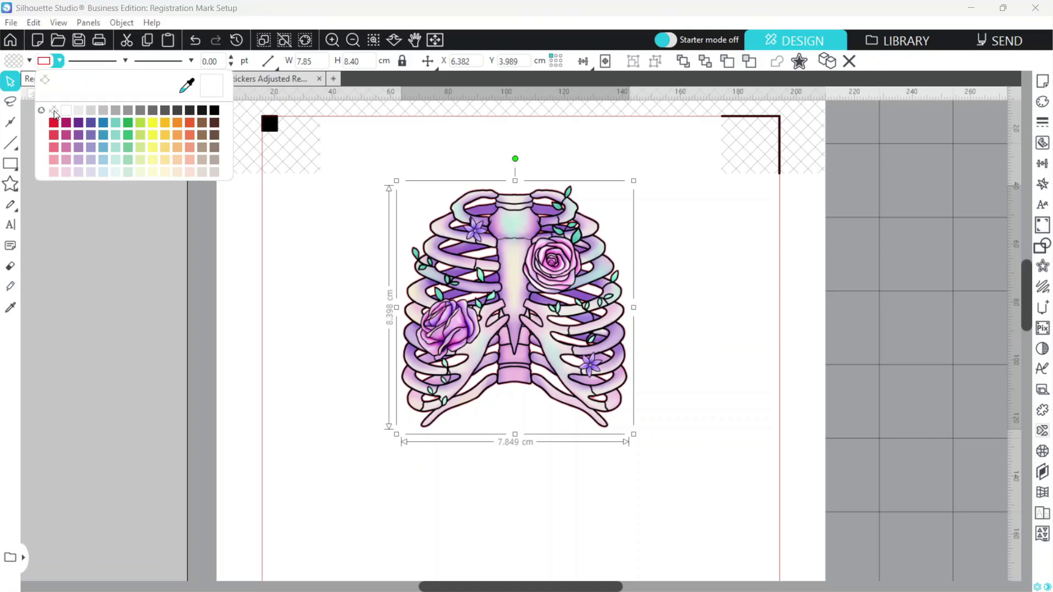
pyautogui.click(57, 115)
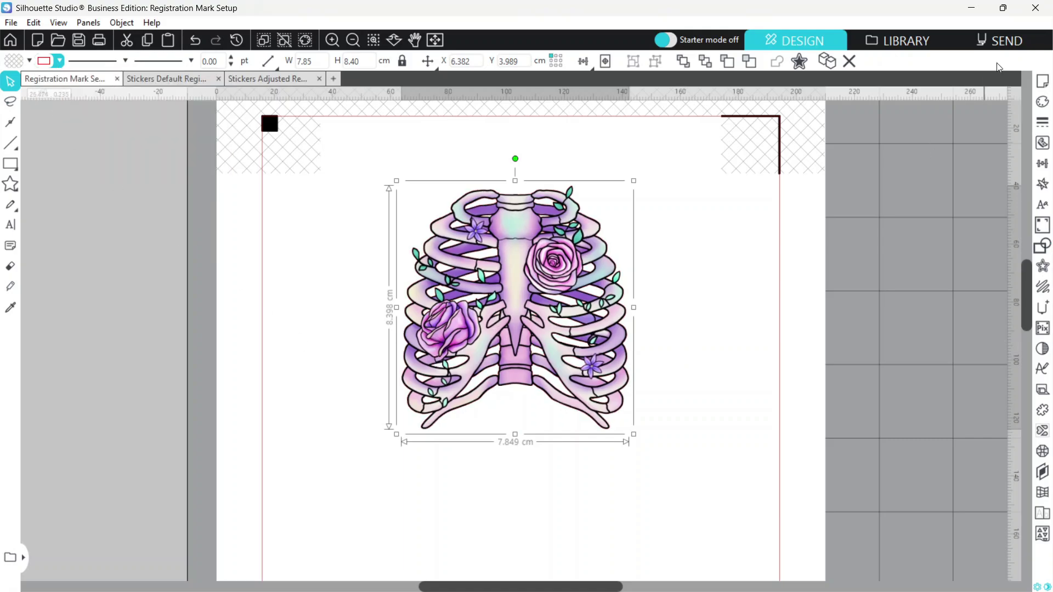
pyautogui.click(1003, 43)
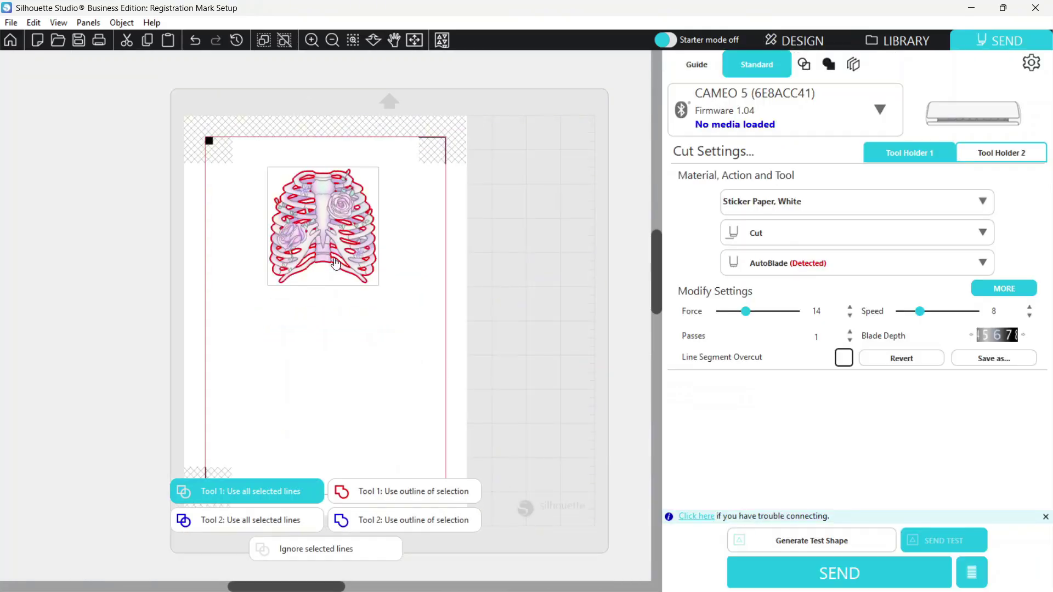
pyautogui.click(349, 551)
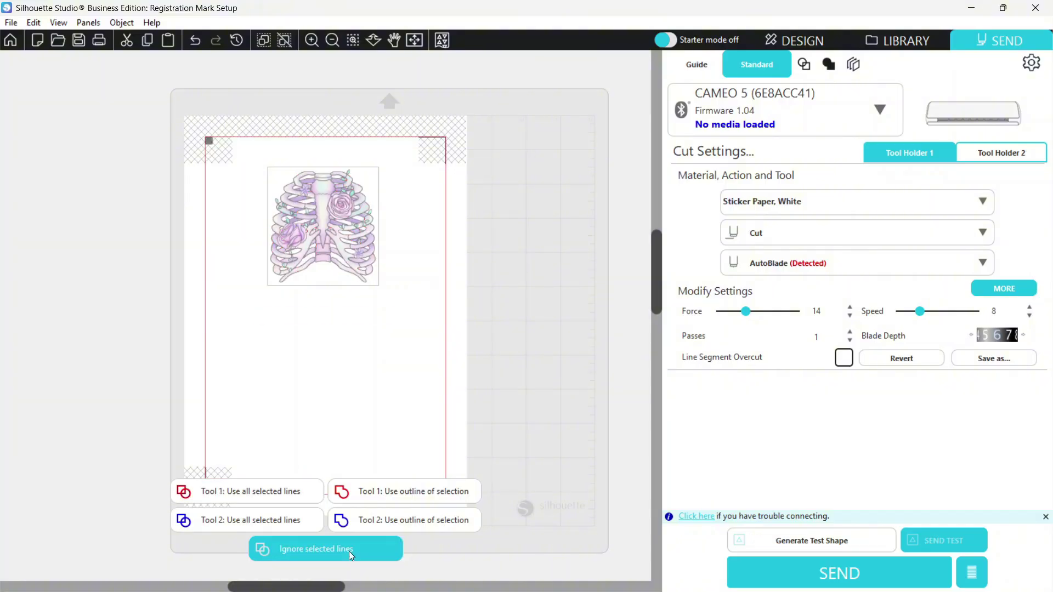
pyautogui.click(805, 42)
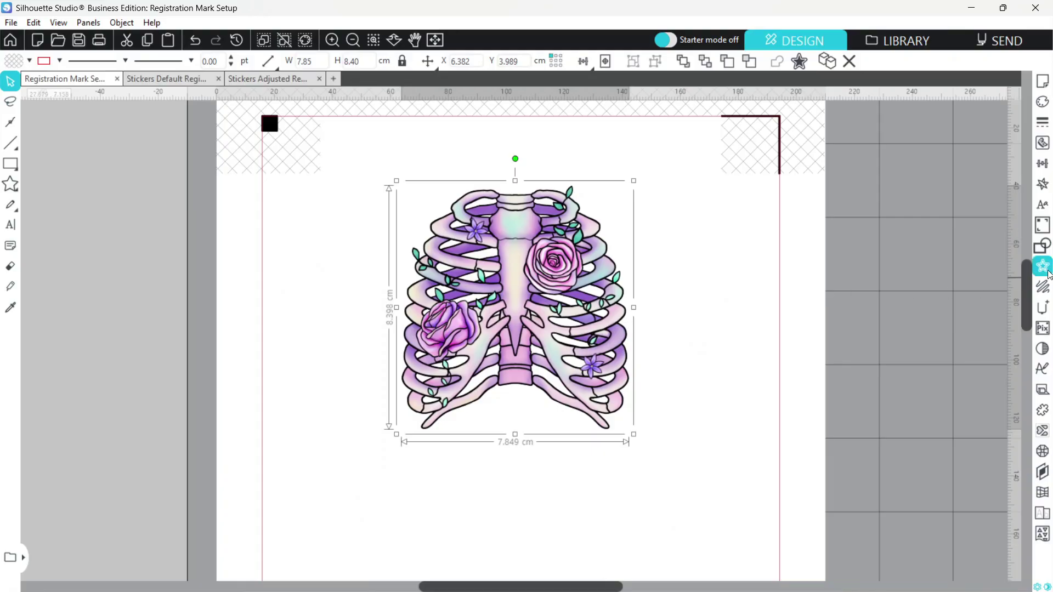
# Apply a 0.300 cm offset outline around the rib cage image.
pyautogui.click(1047, 272)
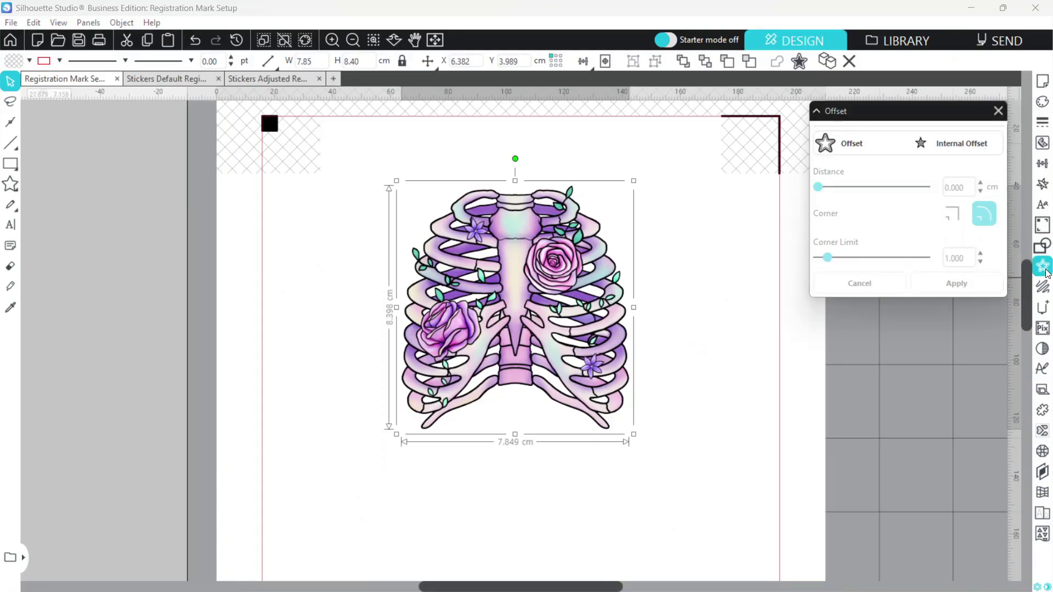
pyautogui.click(840, 150)
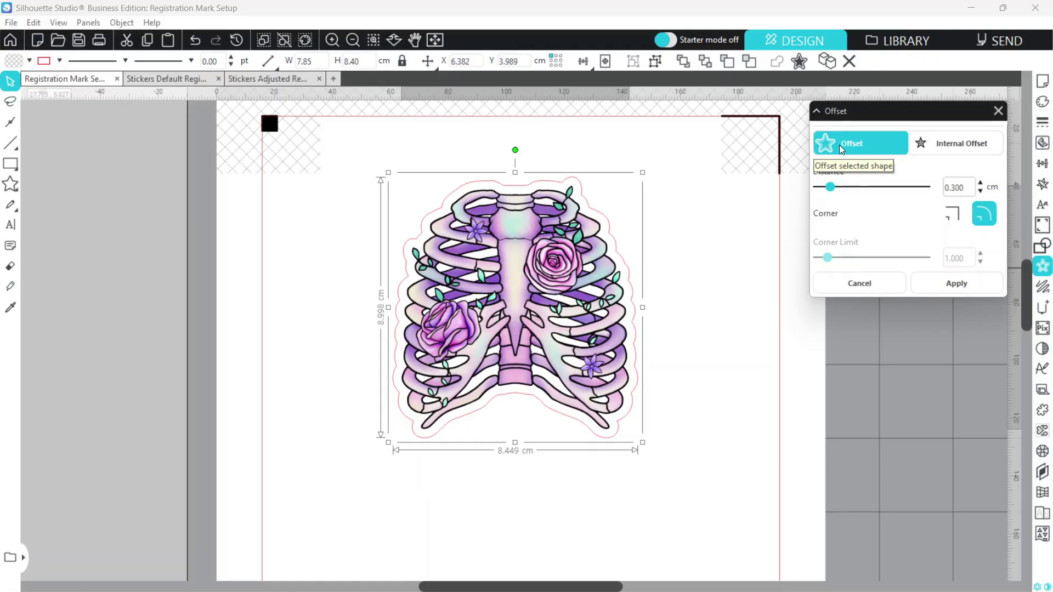
pyautogui.click(969, 284)
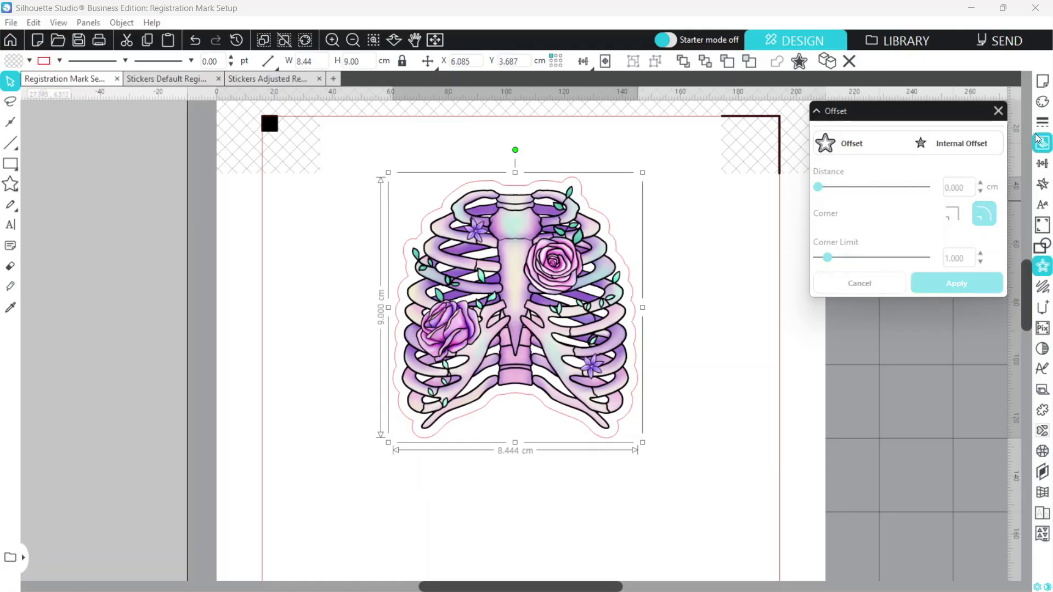
pyautogui.click(998, 111)
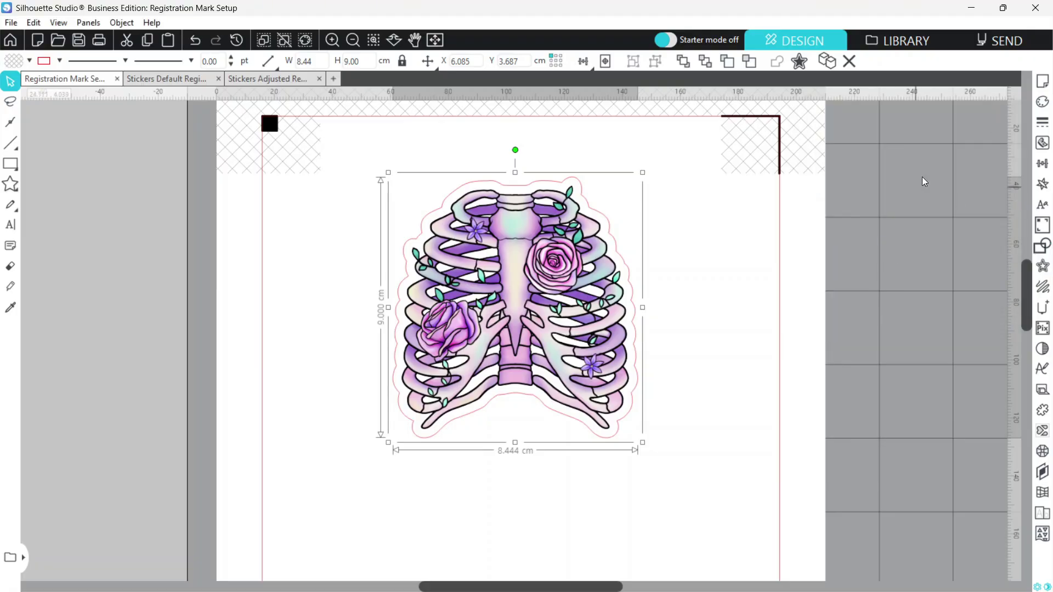
pyautogui.click(998, 40)
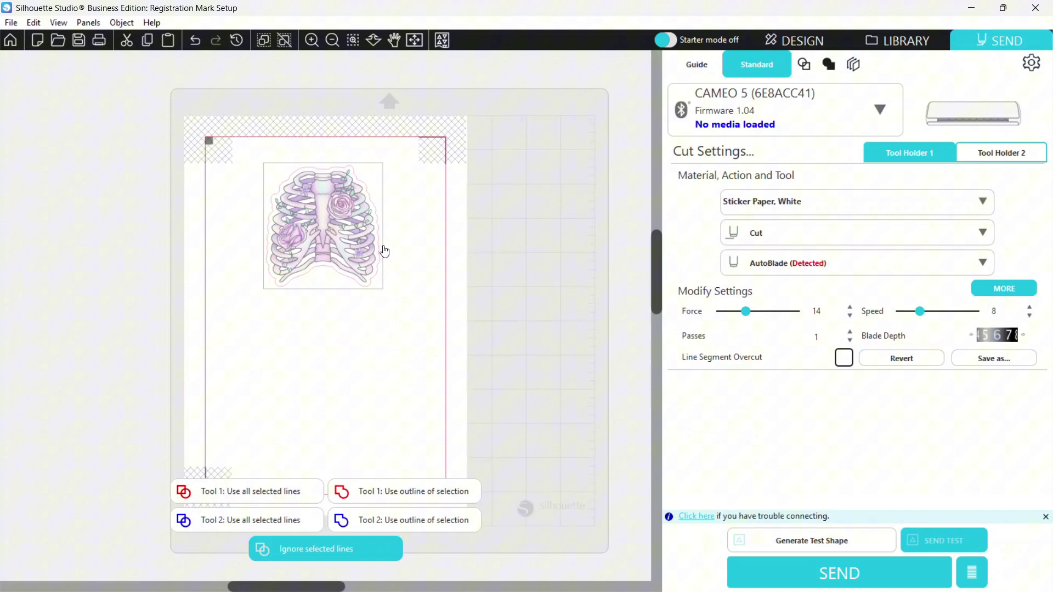
# Assign all selected lines to Tool 1 and lower the blade depth by a net three steps.
pyautogui.click(245, 492)
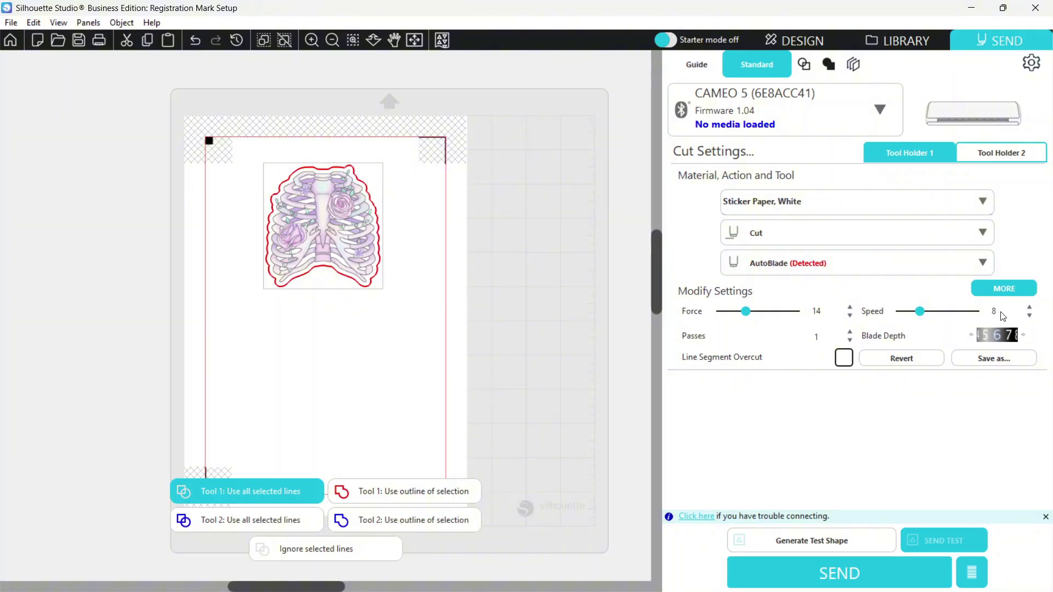
pyautogui.click(1025, 335)
pyautogui.click(1024, 336)
pyautogui.click(972, 335)
pyautogui.click(971, 336)
pyautogui.click(972, 335)
pyautogui.click(972, 335)
pyautogui.click(972, 335)
pyautogui.click(971, 335)
pyautogui.scroll(6, 1025, 340)
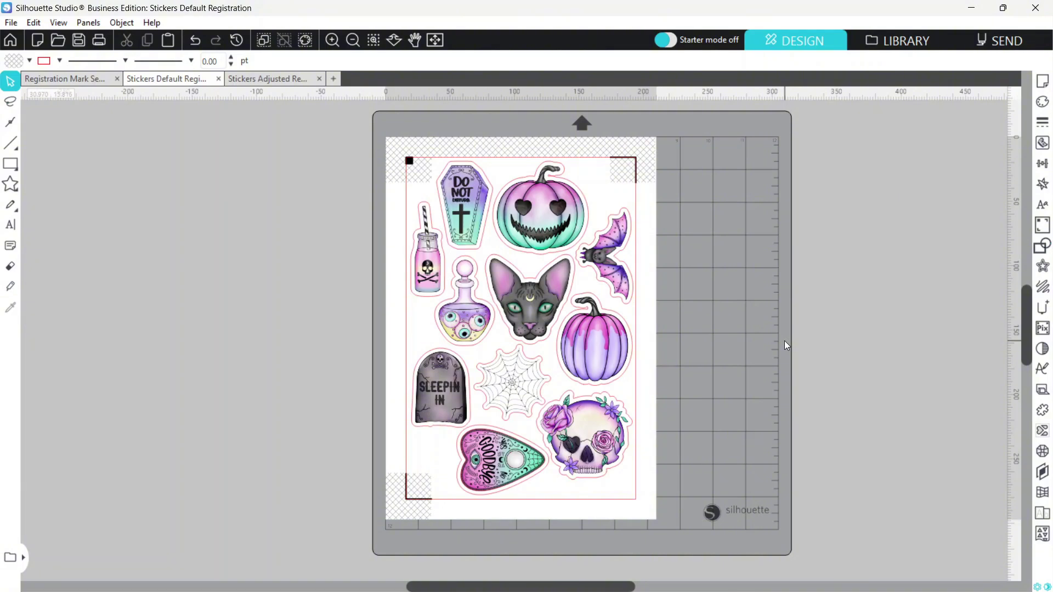
# View the Stickers Adjusted Registration sheet, then return to Stickers Default Registration.
pyautogui.click(278, 80)
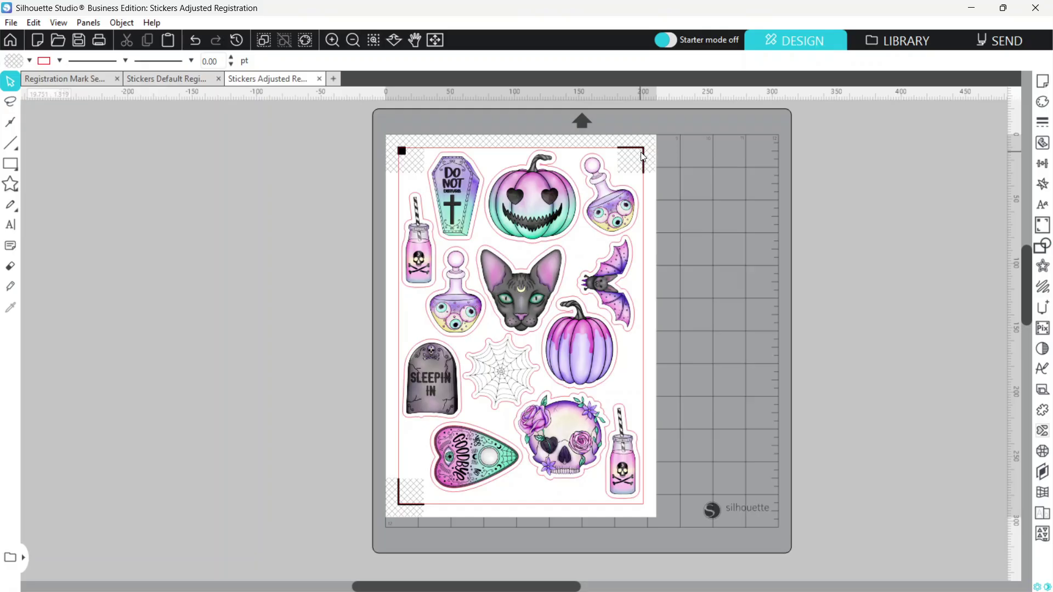
pyautogui.click(158, 79)
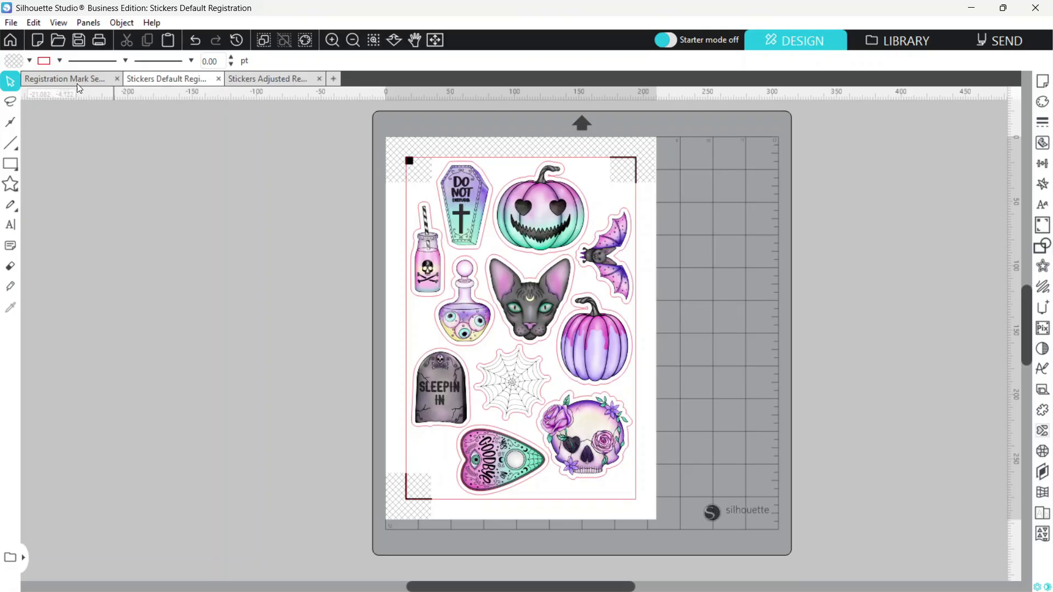
# Print the Stickers Default Registration sheet from its print preview to reach the Canon G3020 dialog.
pyautogui.click(11, 24)
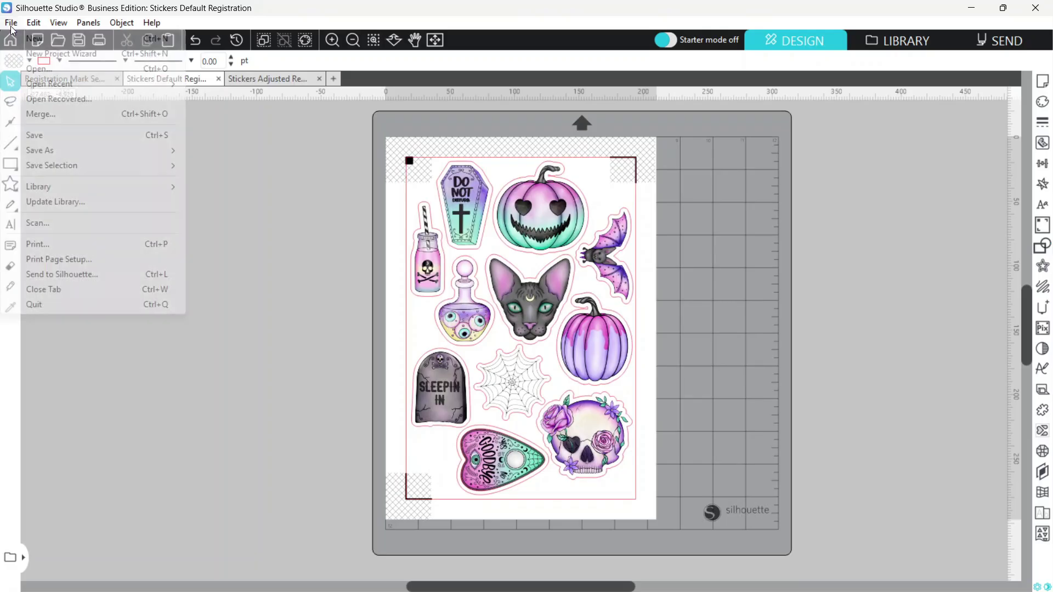
pyautogui.click(45, 245)
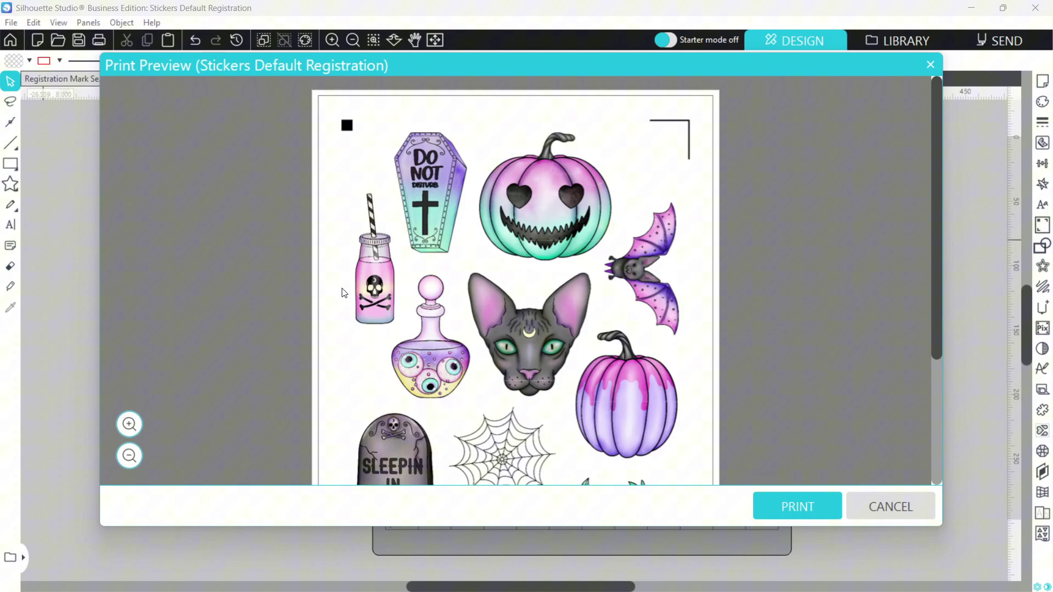
pyautogui.click(807, 505)
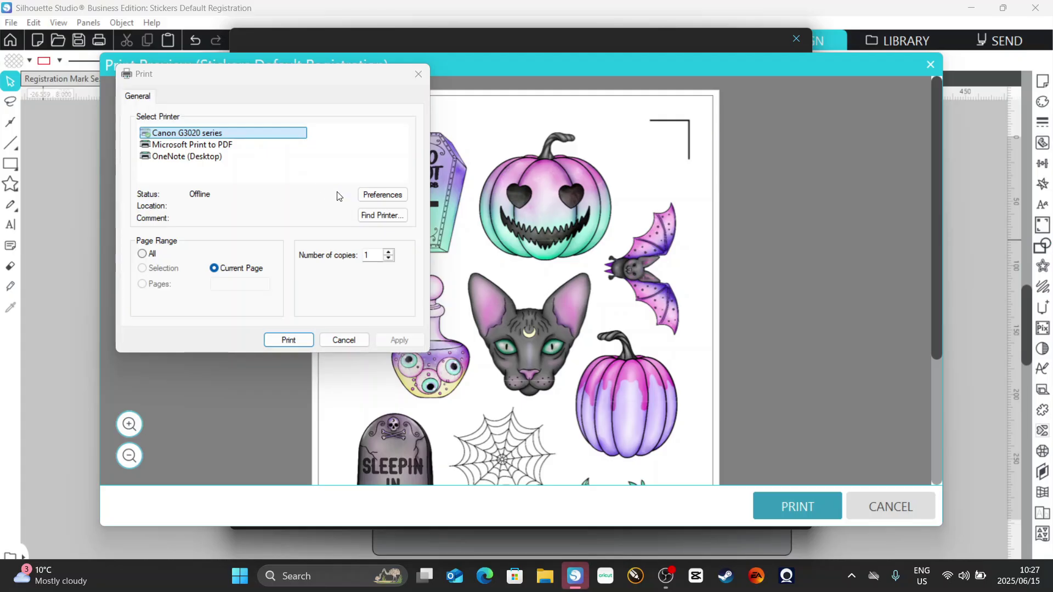
pyautogui.click(383, 194)
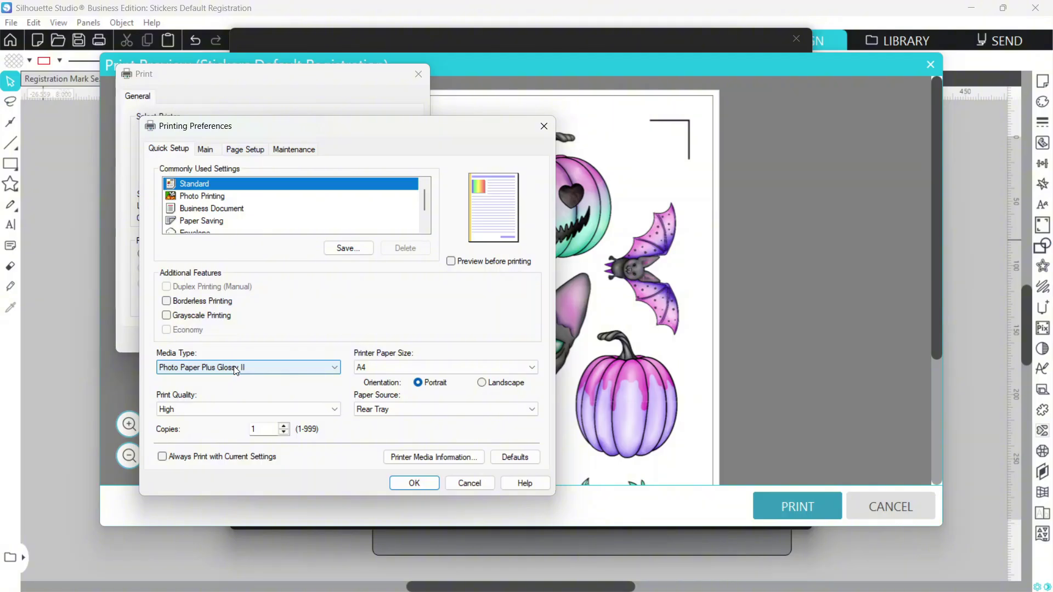
pyautogui.click(236, 367)
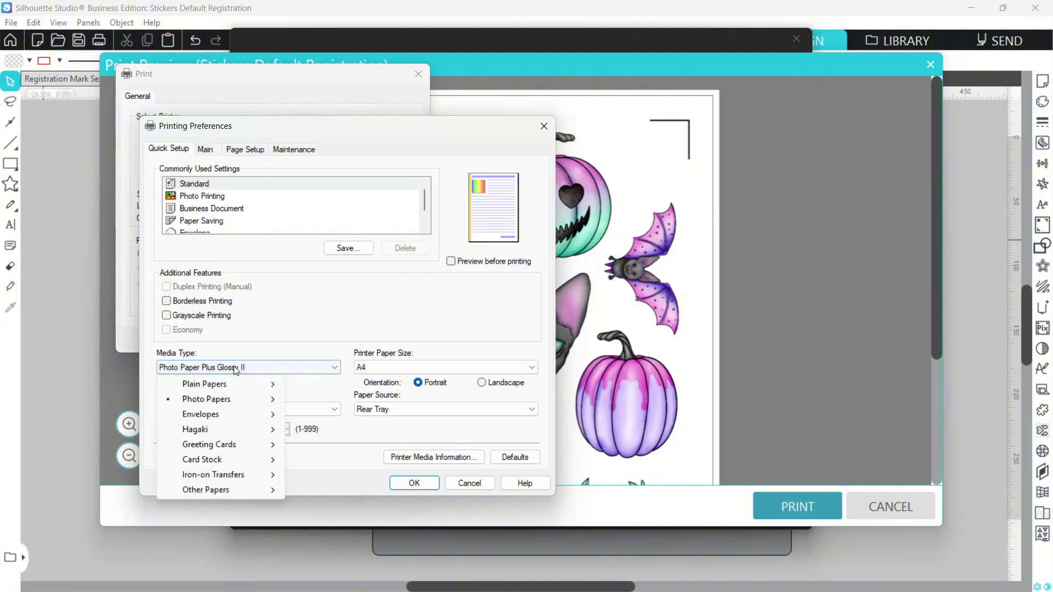
pyautogui.moveTo(239, 405)
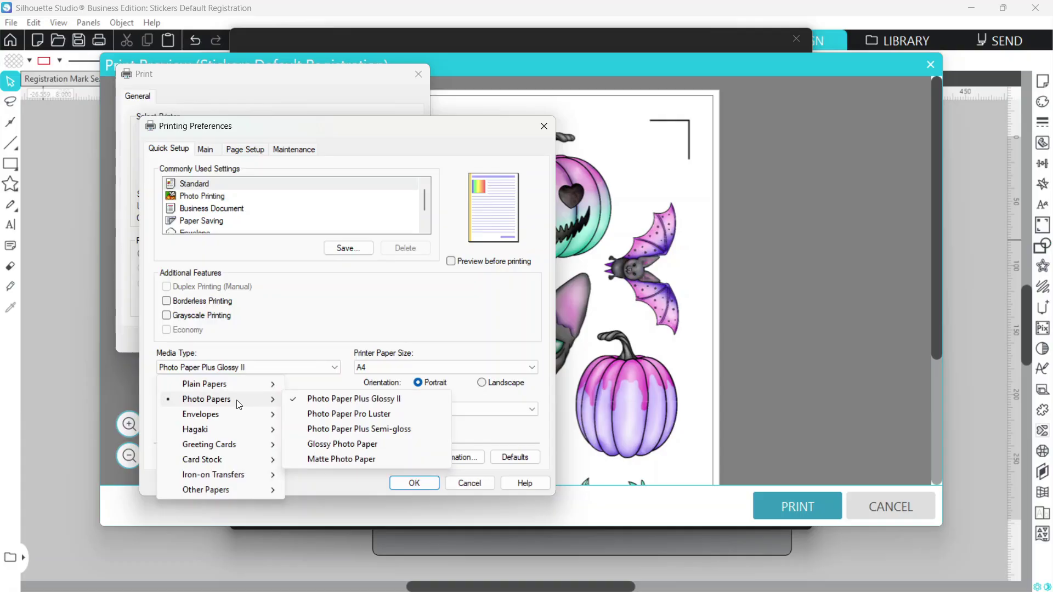
pyautogui.click(251, 366)
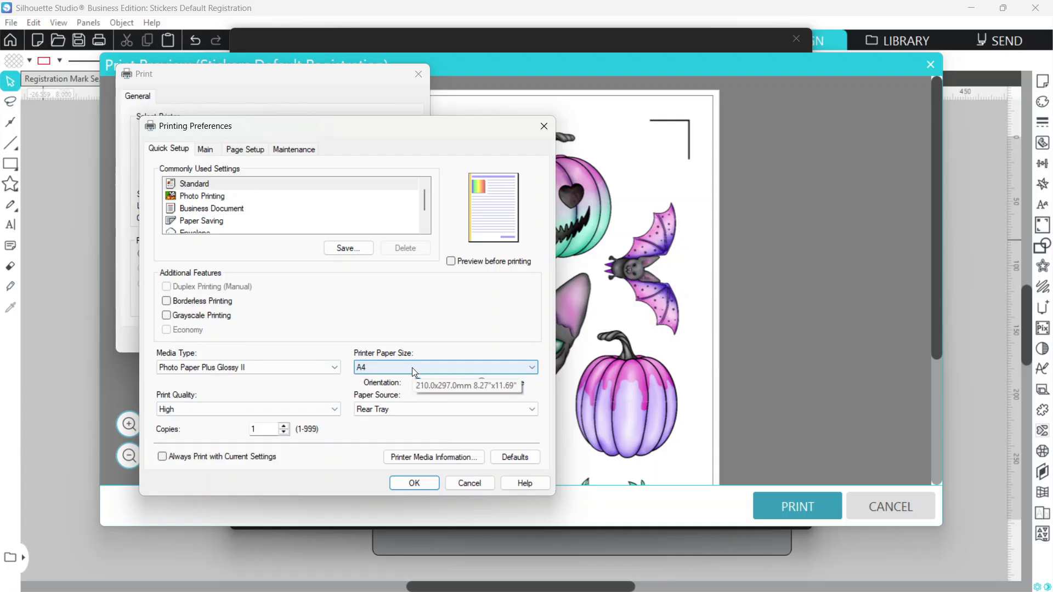
pyautogui.press('Return')
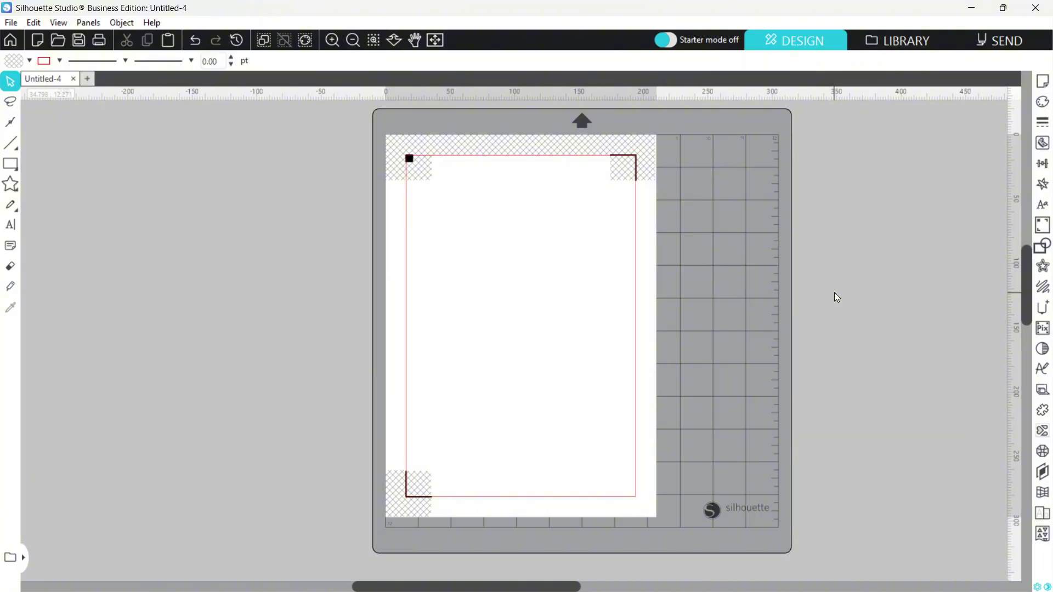
# Go to the Send screen for Untitled-4 and bring up the CAMEO 5 device options.
pyautogui.click(982, 44)
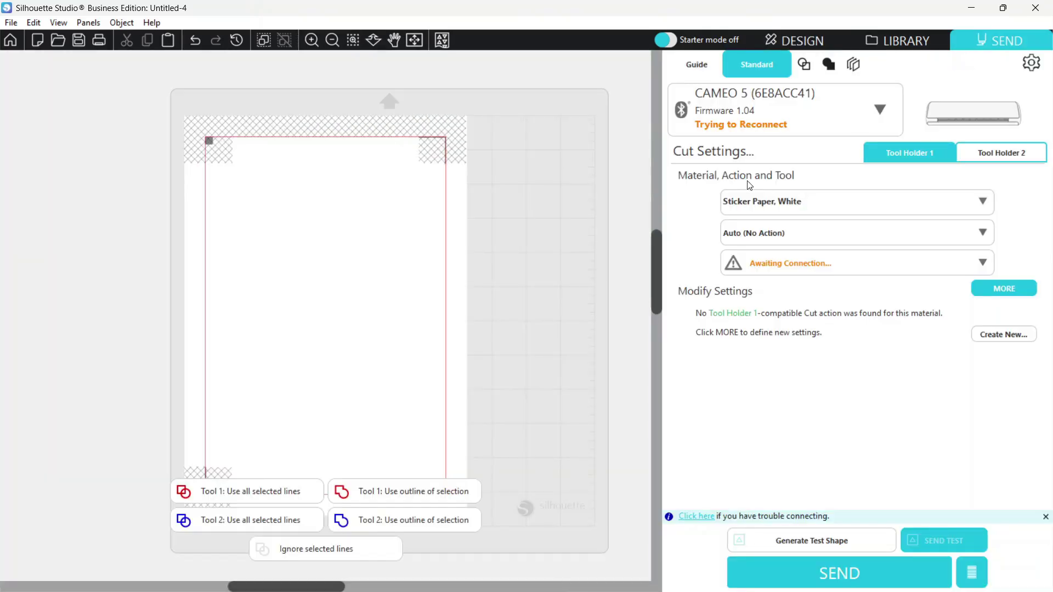
pyautogui.rightClick(816, 114)
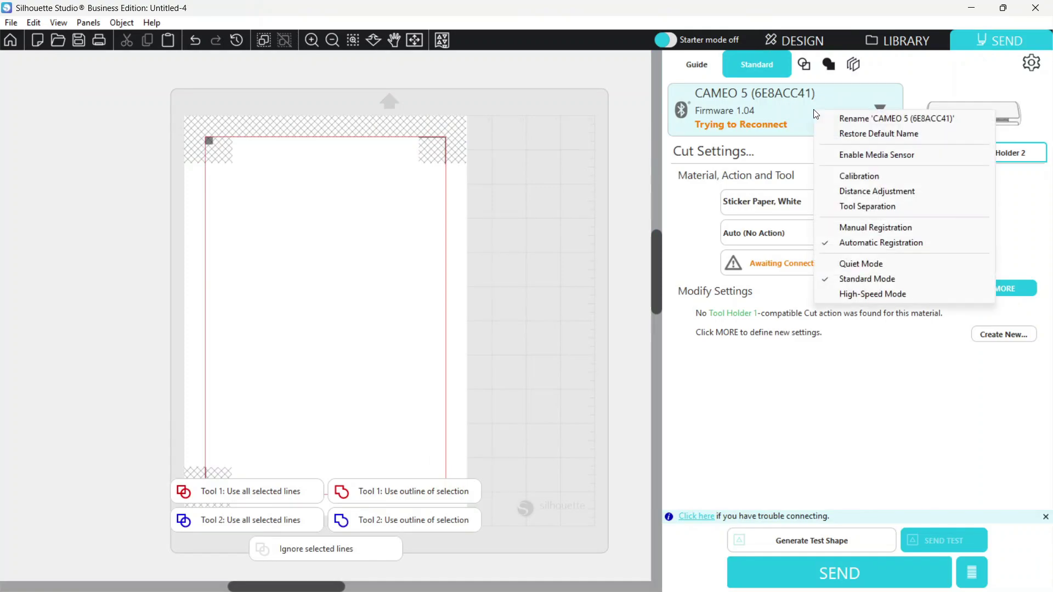
# Choose Calibration to load the test-cross page with 0.00 mm horizontal and vertical offsets.
pyautogui.click(858, 178)
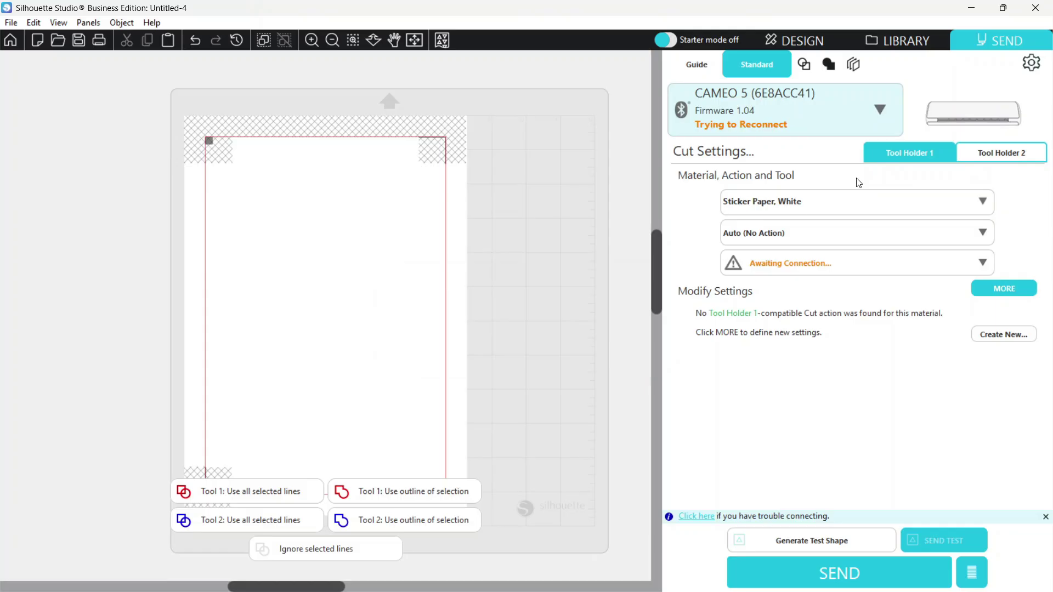